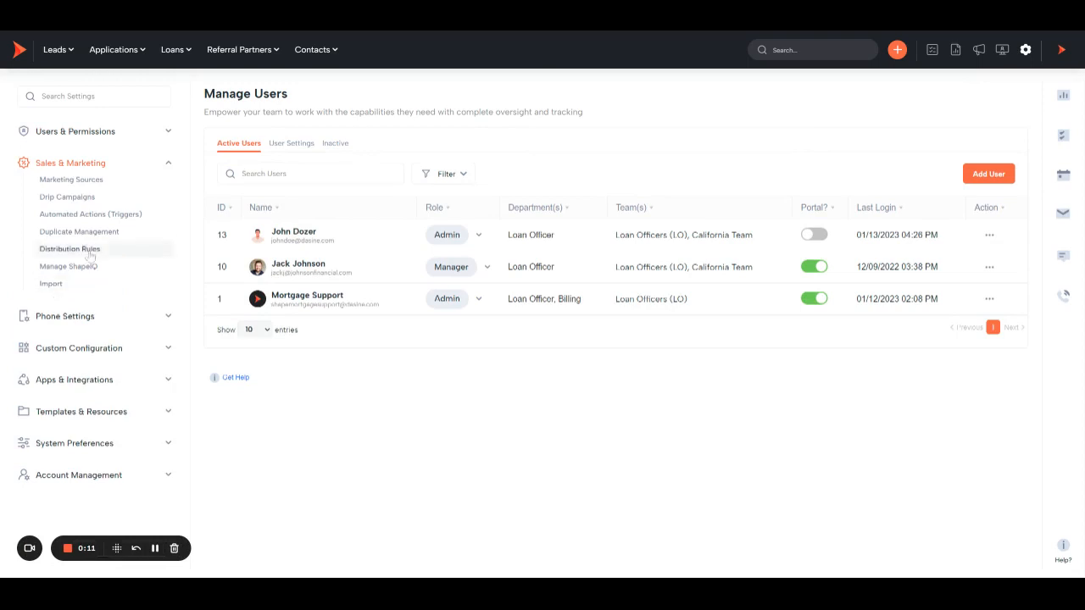
Step: Open the Marketing Sources settings and expand the Sources folder to look through its list of sources
{"action": "left_click", "coordinate": [75, 179]}
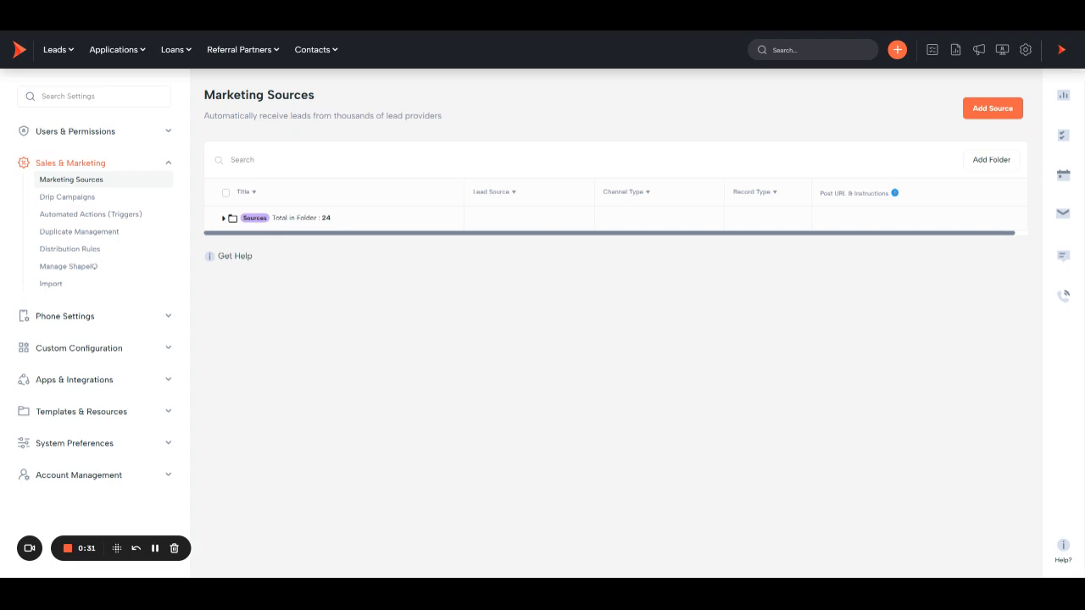
{"action": "left_click", "coordinate": [227, 218]}
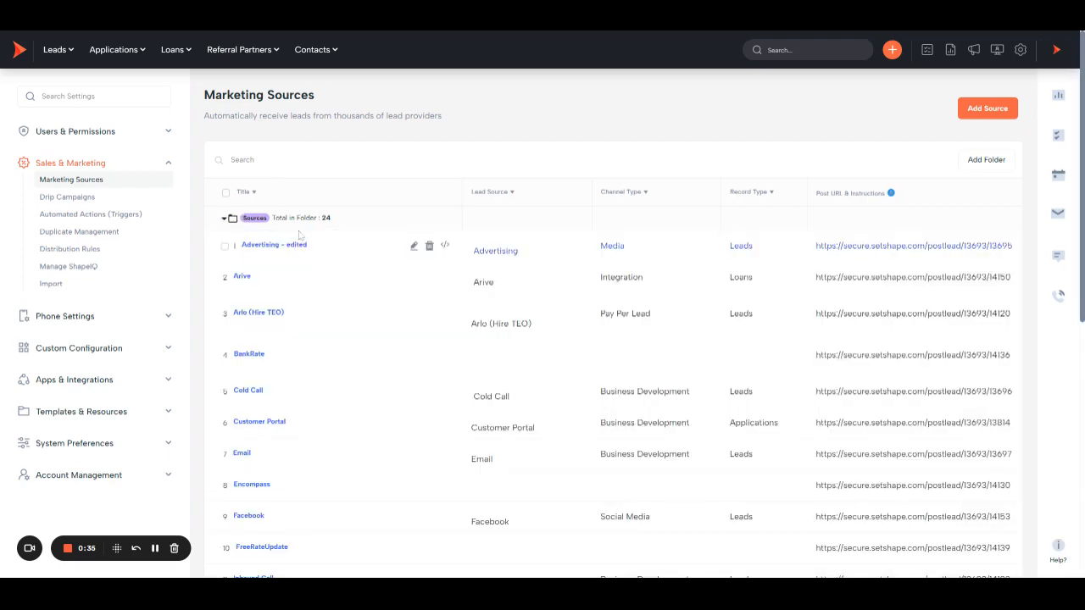
{"action": "scroll", "coordinate": [298, 236], "scroll_direction": "down", "scroll_amount": 1}
{"action": "scroll", "coordinate": [299, 235], "scroll_direction": "down", "scroll_amount": 10}
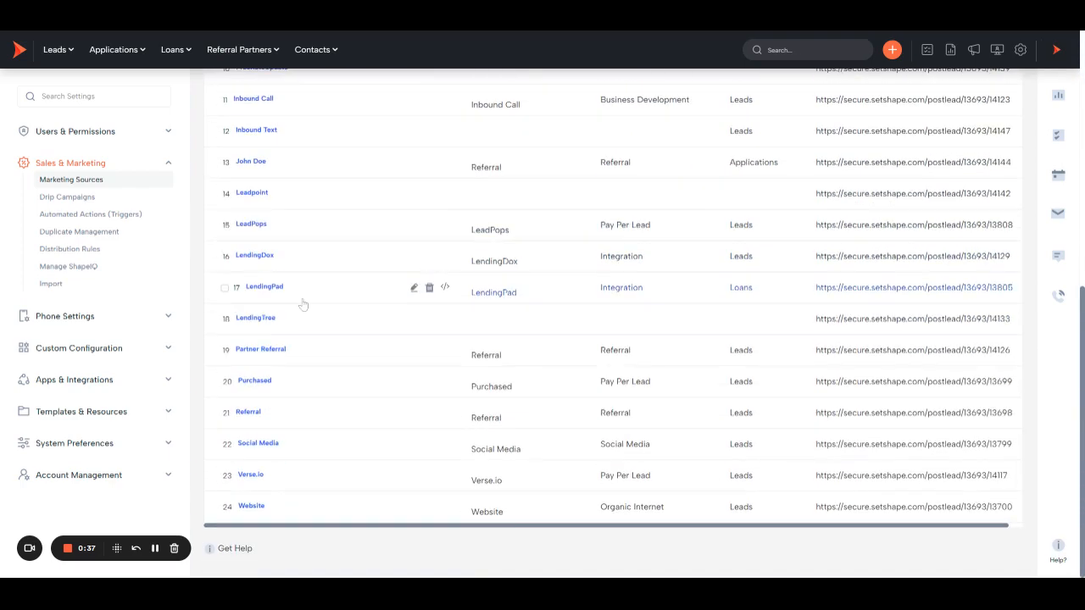
{"action": "scroll", "coordinate": [246, 504], "scroll_direction": "up", "scroll_amount": 10}
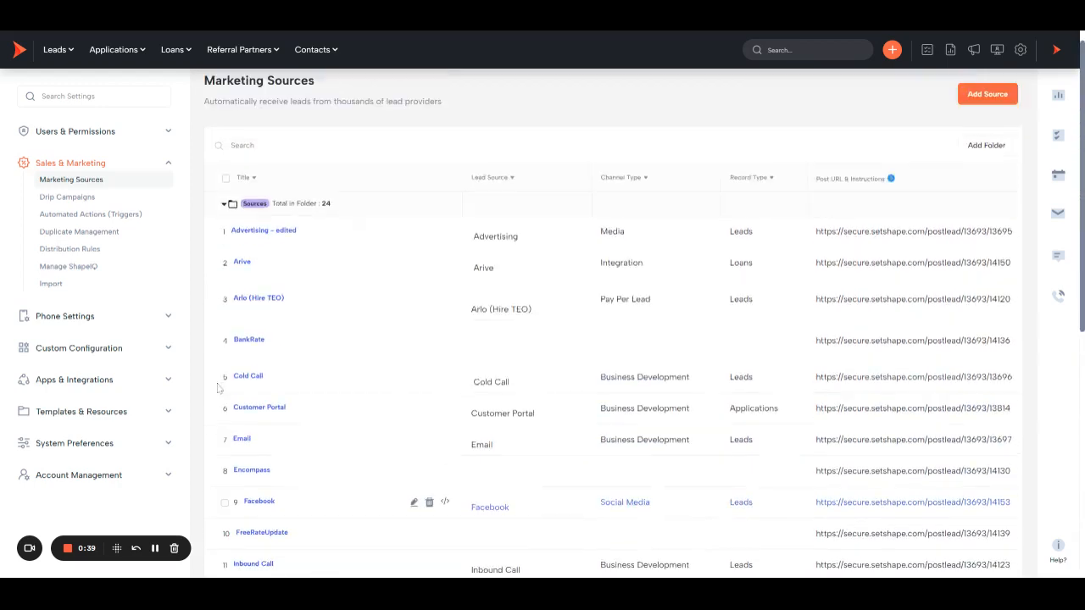
Step: Open the form for creating a new source folder and close it without saving
{"action": "left_click", "coordinate": [992, 160]}
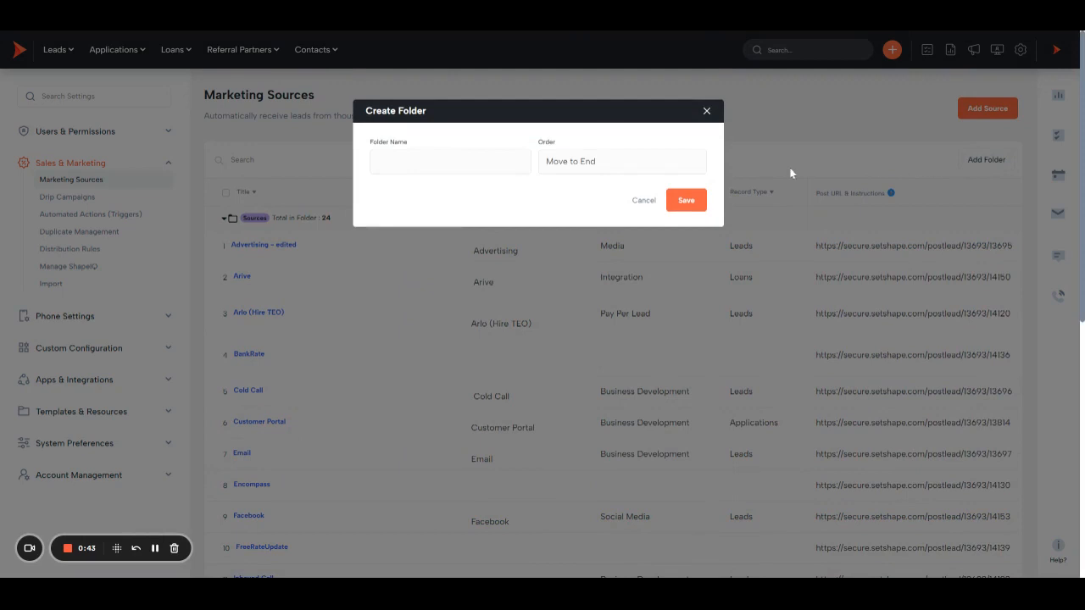
{"action": "left_click", "coordinate": [706, 111]}
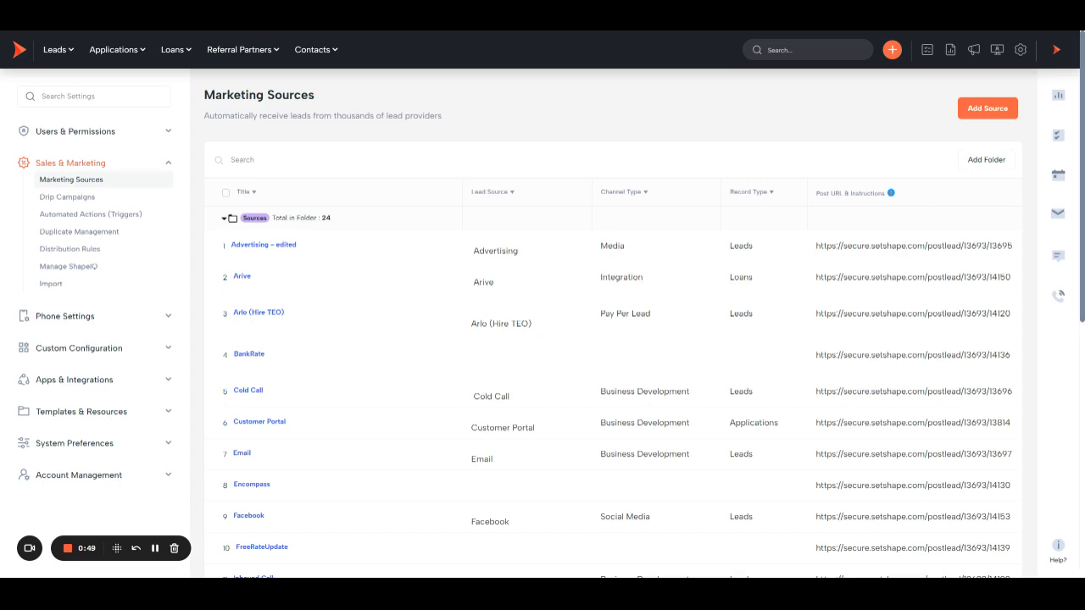
Step: Select the Advertising - edited, Arive, Arlo (Hire TEO) and BankRate sources and check the folder choices for moving them
{"action": "left_click", "coordinate": [225, 248]}
{"action": "left_click", "coordinate": [226, 280]}
{"action": "left_click", "coordinate": [225, 316]}
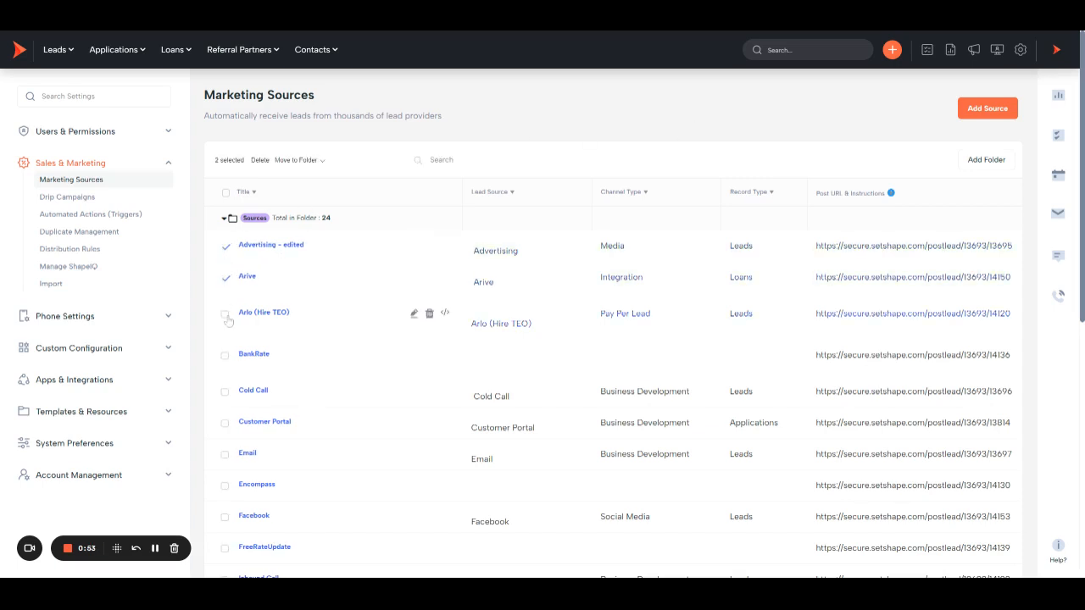
{"action": "left_click", "coordinate": [225, 356]}
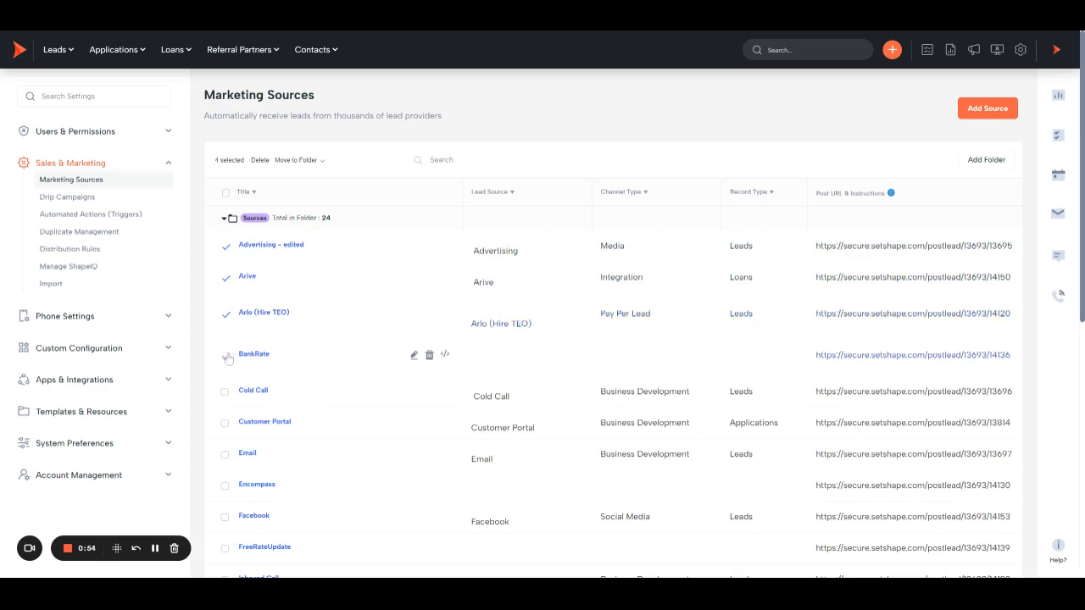
{"action": "left_click", "coordinate": [292, 160]}
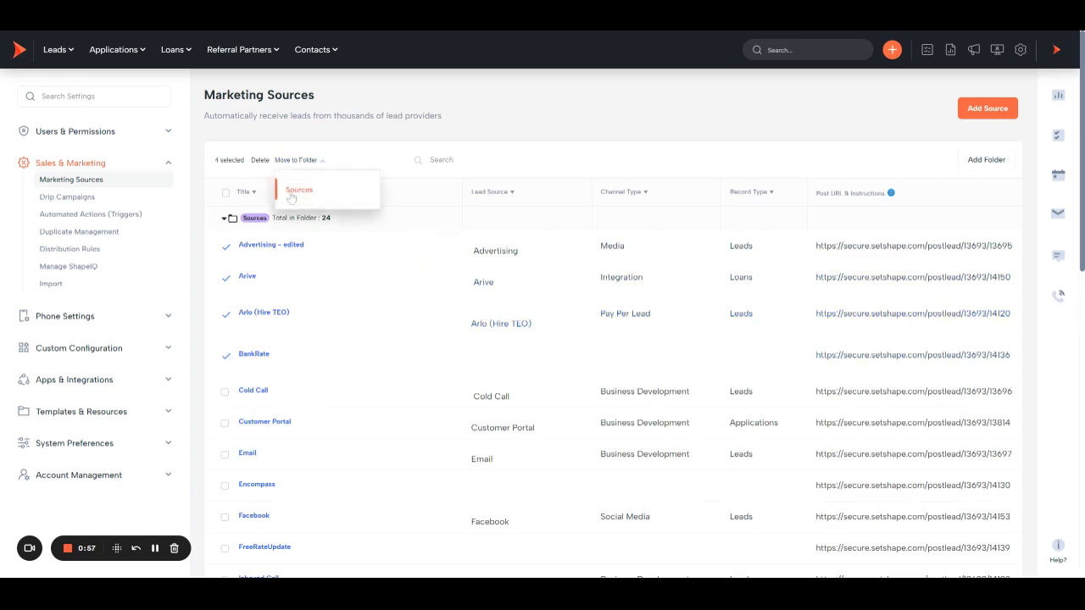
{"action": "left_click", "coordinate": [393, 126]}
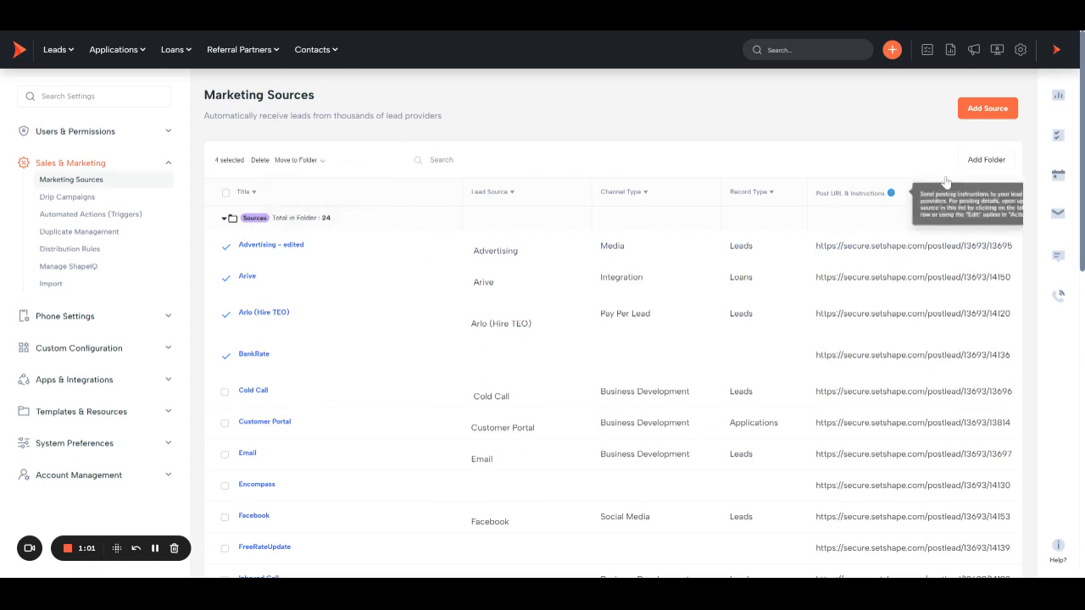
Step: Add a marketing source with Facebook as the source, the drip campaign kept at Default - None, and the campaign status On
{"action": "left_click", "coordinate": [484, 218]}
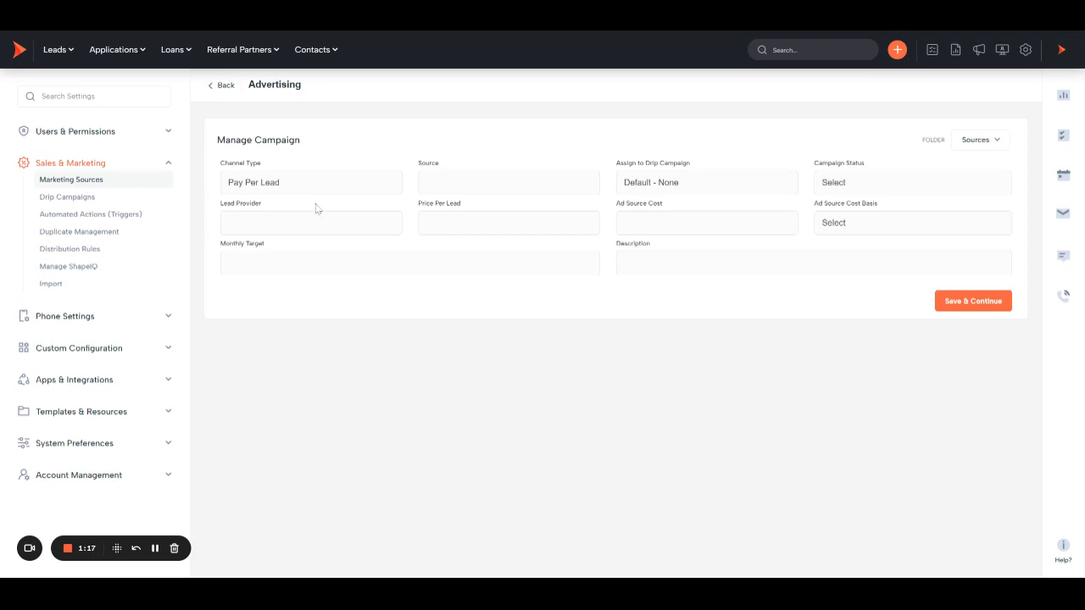
{"action": "left_click", "coordinate": [471, 183]}
{"action": "type", "text": "Facebook"}
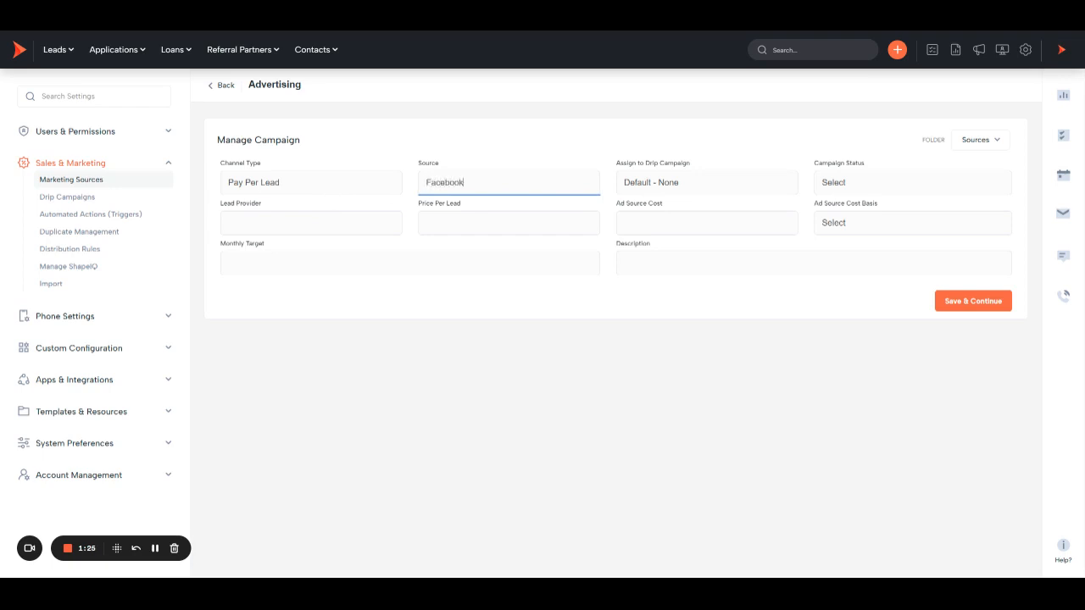
{"action": "left_click", "coordinate": [683, 188]}
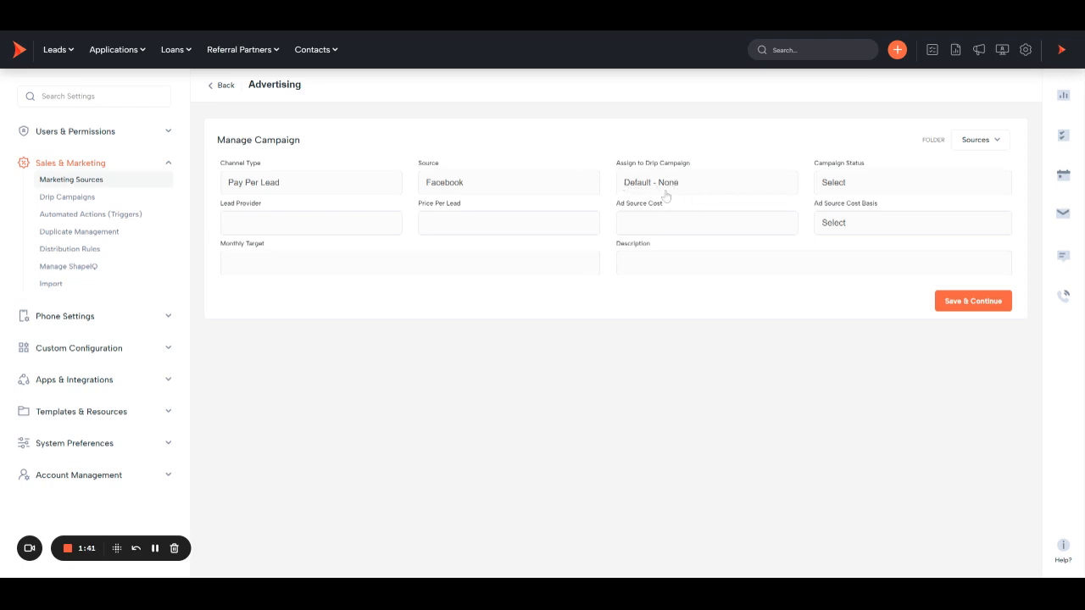
{"action": "left_click", "coordinate": [850, 200]}
{"action": "left_click", "coordinate": [833, 199]}
{"action": "left_click", "coordinate": [840, 201]}
Step: Leave the lead provider, pricing, ad cost, monthly target and description fields blank and save the source details
{"action": "left_click", "coordinate": [322, 225]}
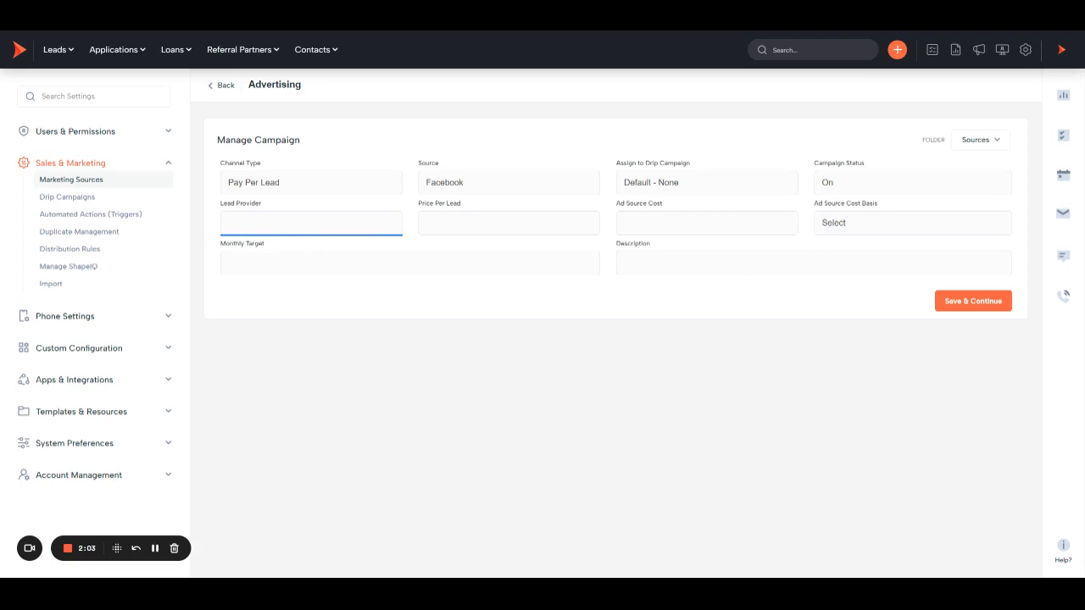
{"action": "left_click", "coordinate": [428, 233]}
{"action": "left_click", "coordinate": [635, 229]}
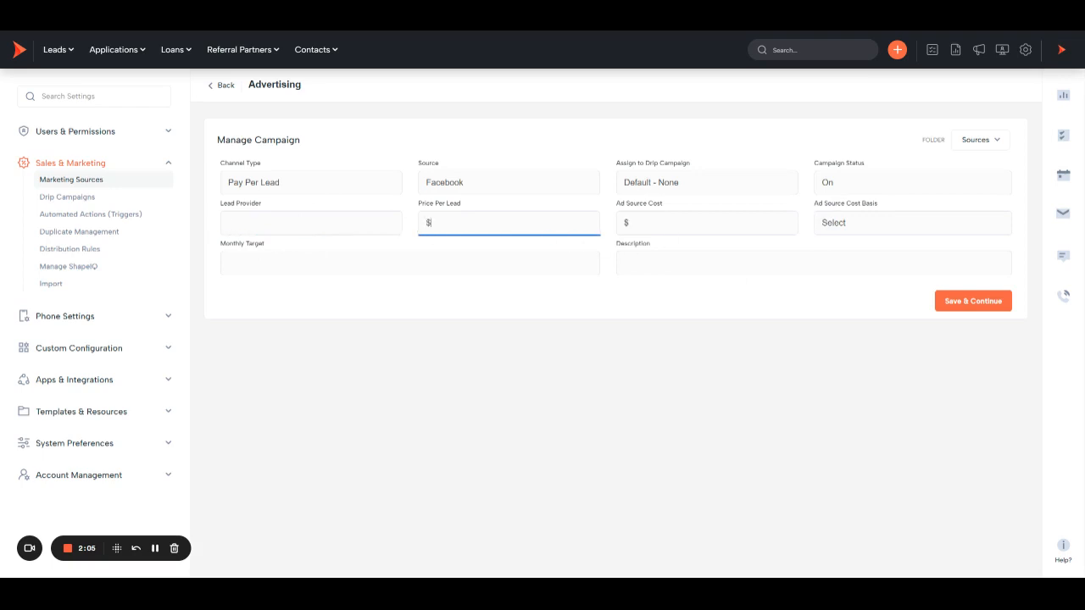
{"action": "left_click", "coordinate": [881, 229]}
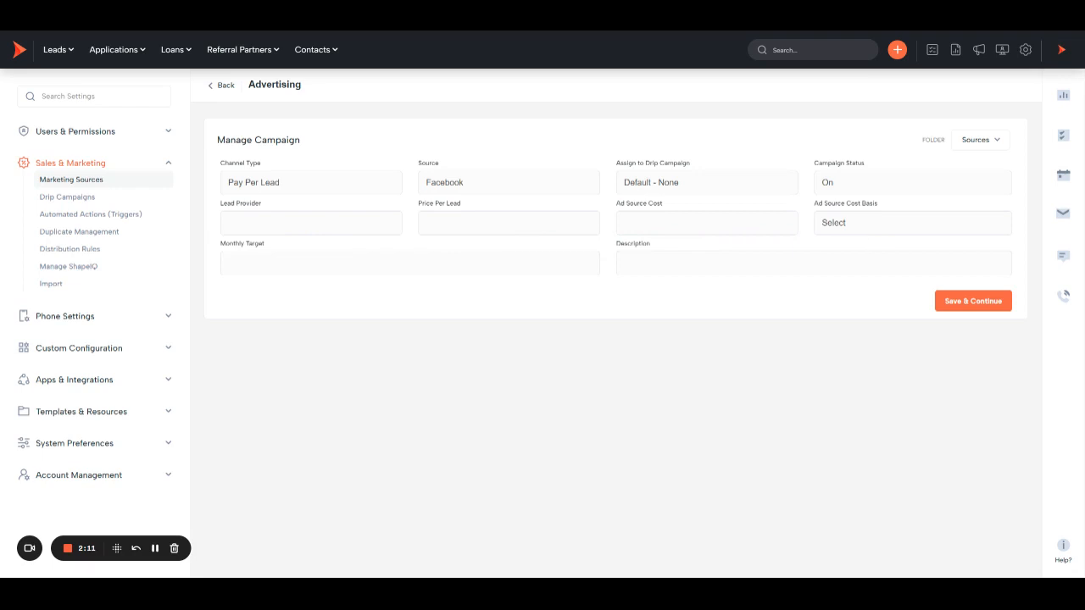
{"action": "key", "text": "Tab"}
{"action": "key", "text": "Tab"}
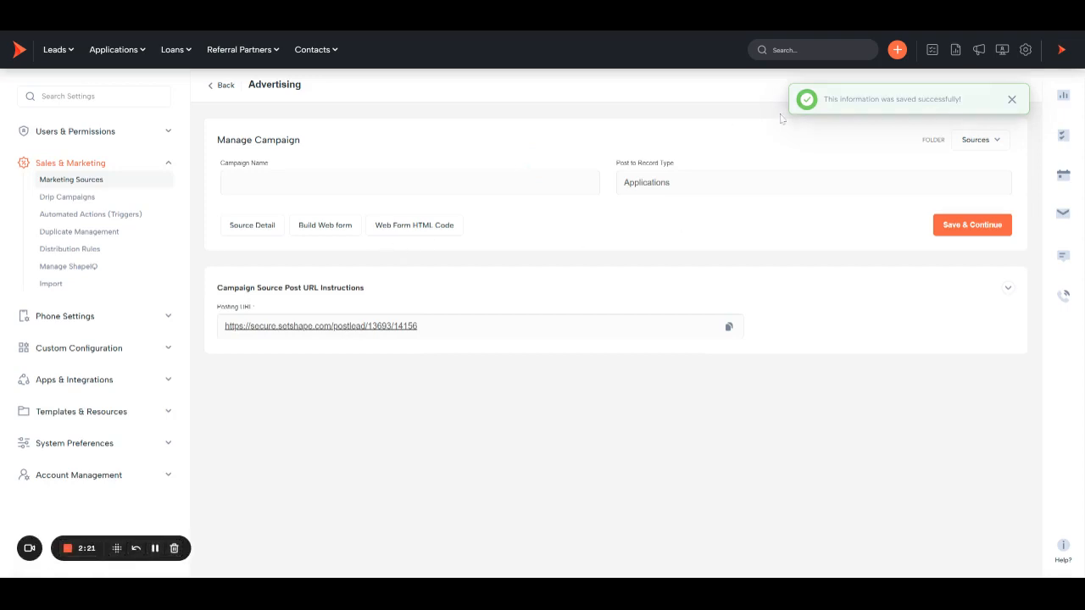
Step: Name the campaign "Facebook - Purchase" and set its post-to record type to Leads
{"action": "left_click", "coordinate": [411, 183]}
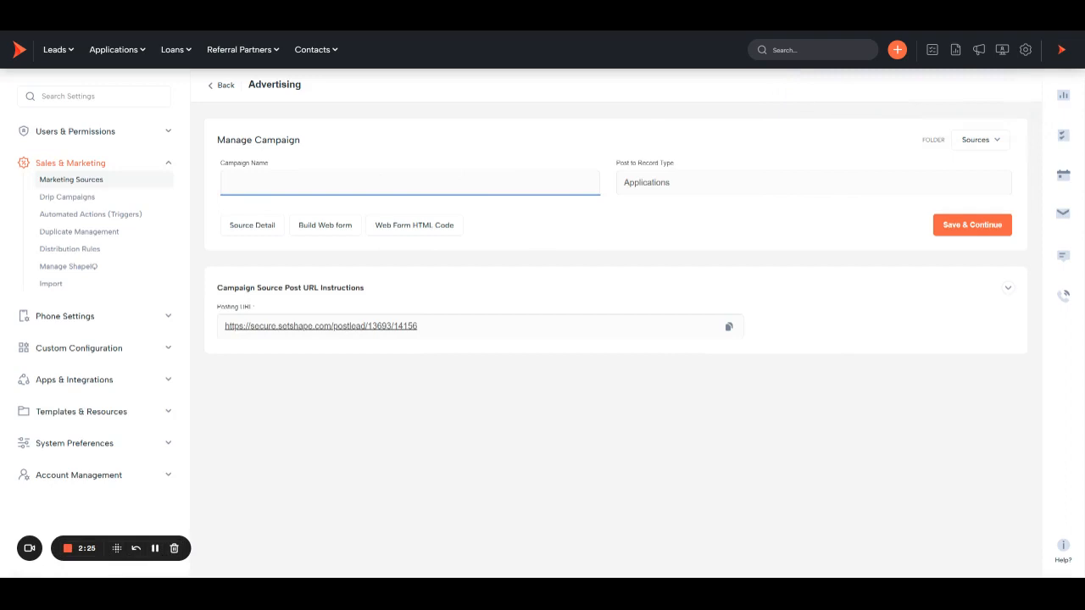
{"action": "type", "text": "Facebook - Purchase"}
{"action": "left_click", "coordinate": [448, 143]}
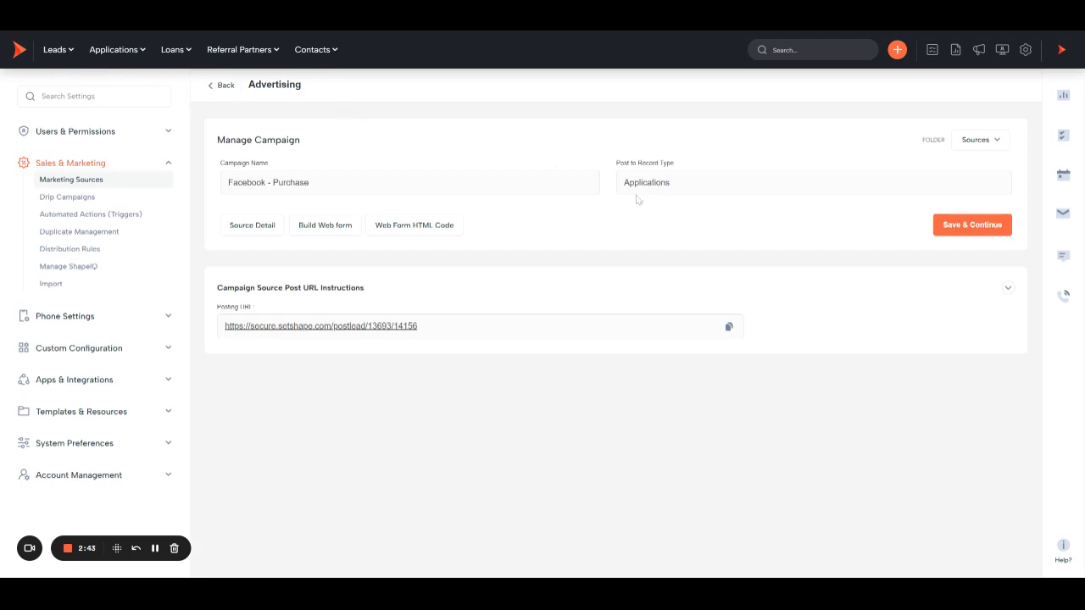
{"action": "left_click", "coordinate": [675, 218]}
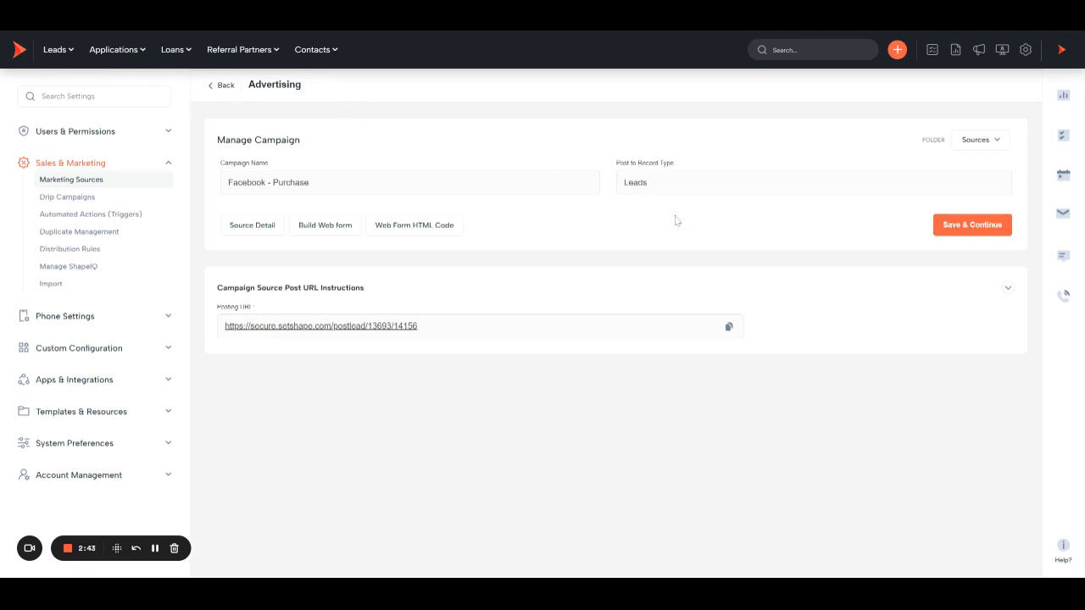
Step: Review the campaign's saved source details and hide them again
{"action": "left_click", "coordinate": [254, 229]}
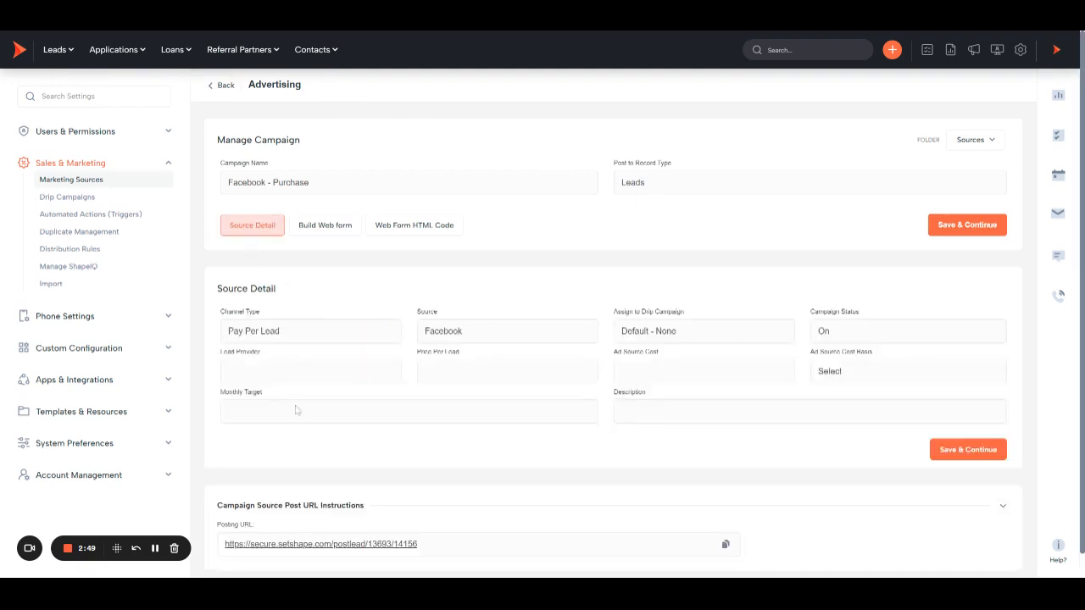
{"action": "left_click", "coordinate": [243, 229]}
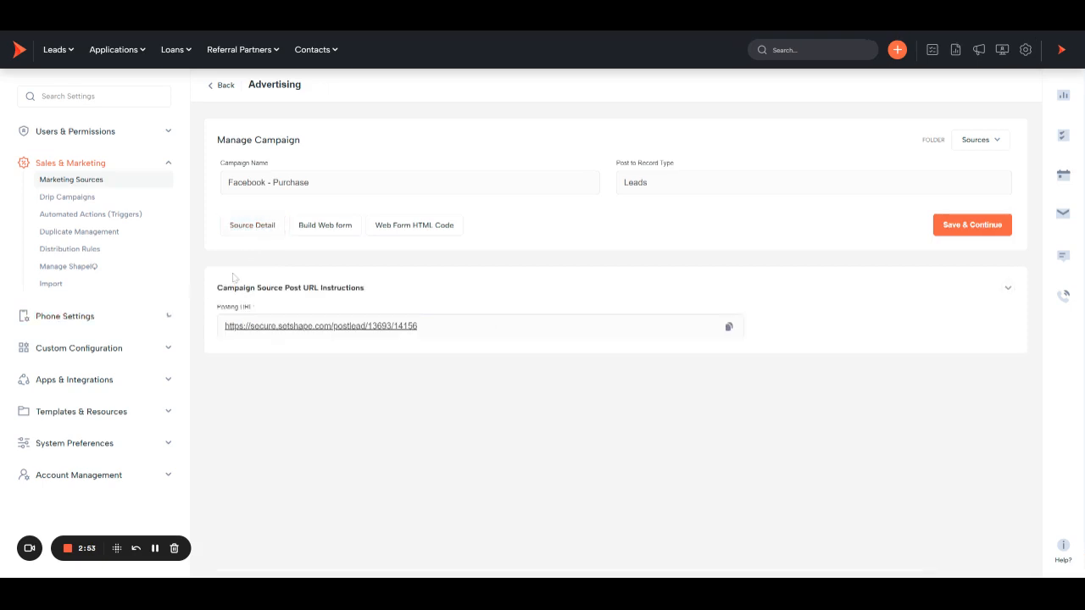
{"action": "left_click", "coordinate": [237, 235]}
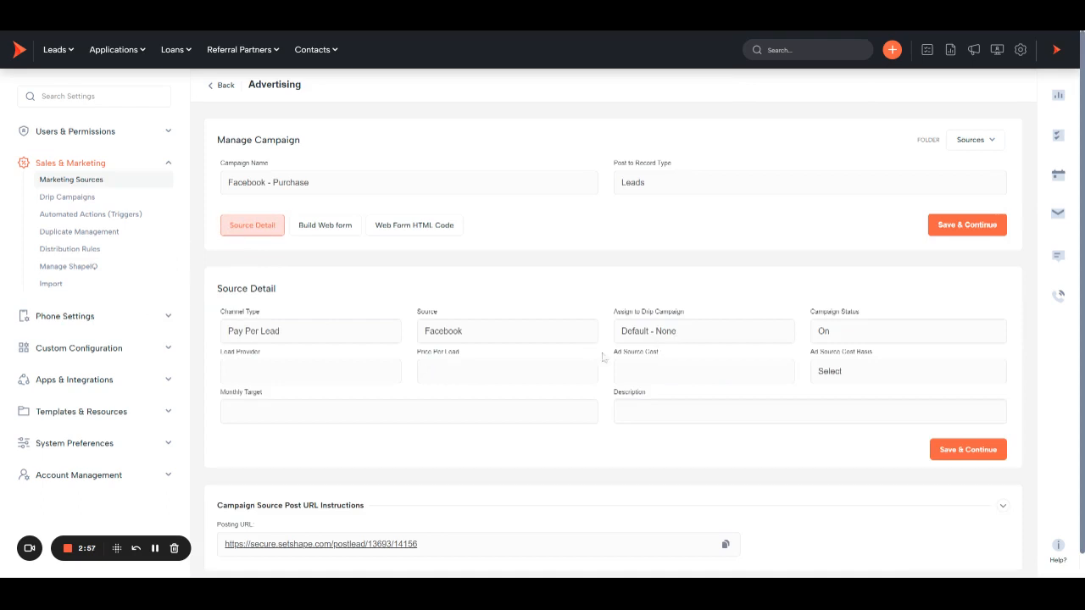
{"action": "left_click", "coordinate": [253, 237]}
Step: Build a web form for the campaign by adding and saving a First Name field
{"action": "left_click", "coordinate": [324, 230]}
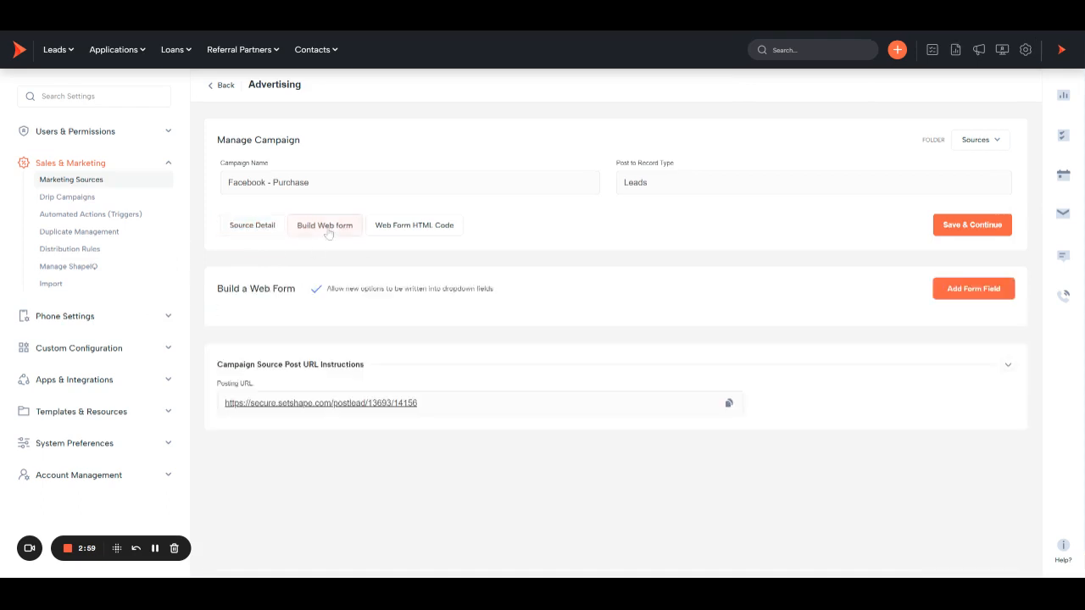
{"action": "left_click", "coordinate": [970, 289]}
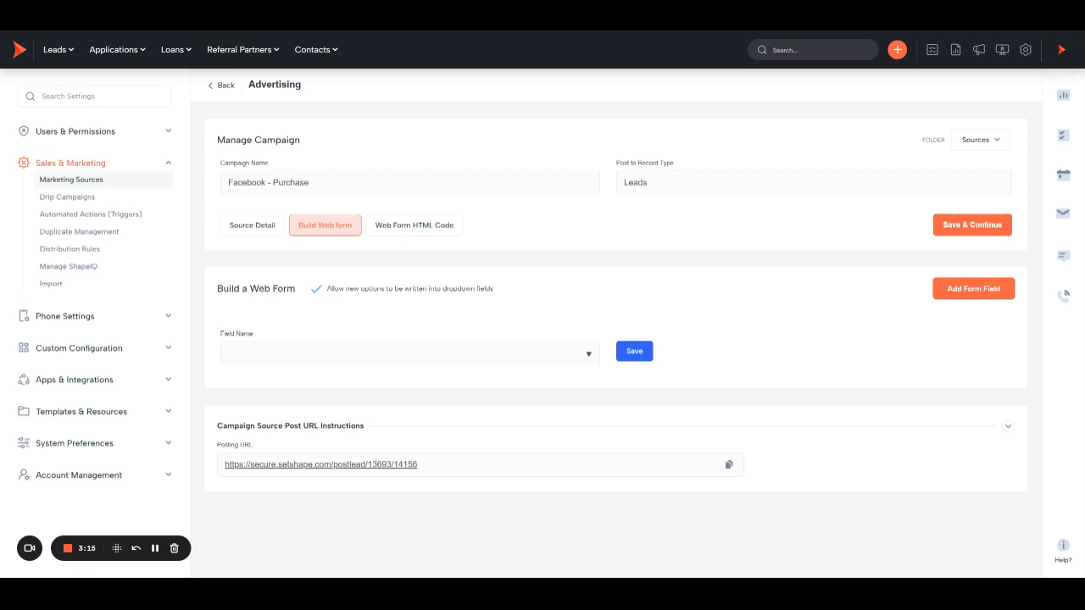
{"action": "left_click", "coordinate": [302, 353]}
{"action": "type", "text": "First Name"}
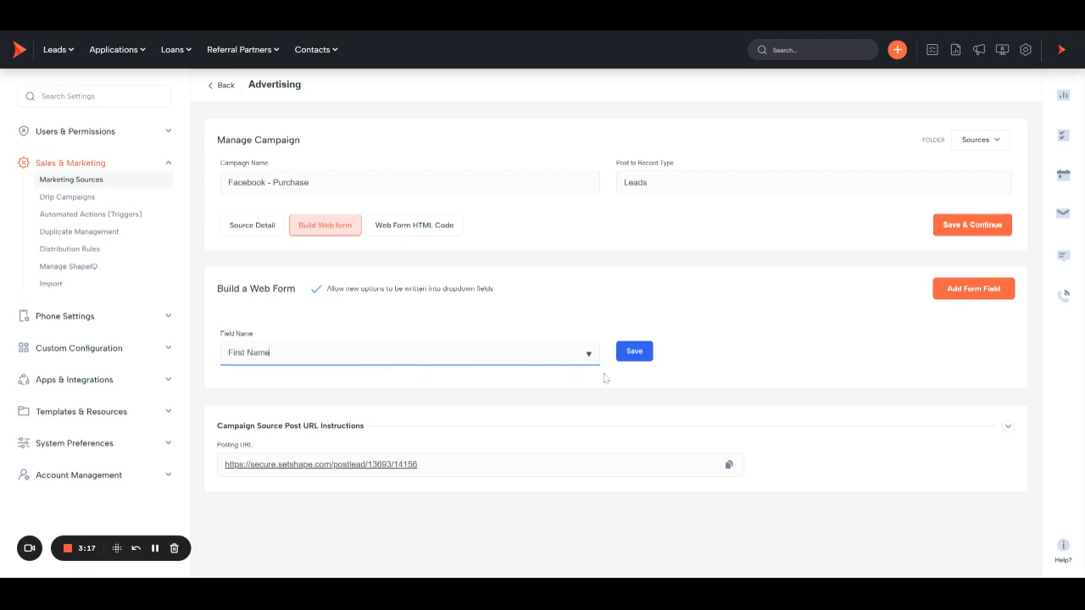
{"action": "left_click", "coordinate": [634, 350]}
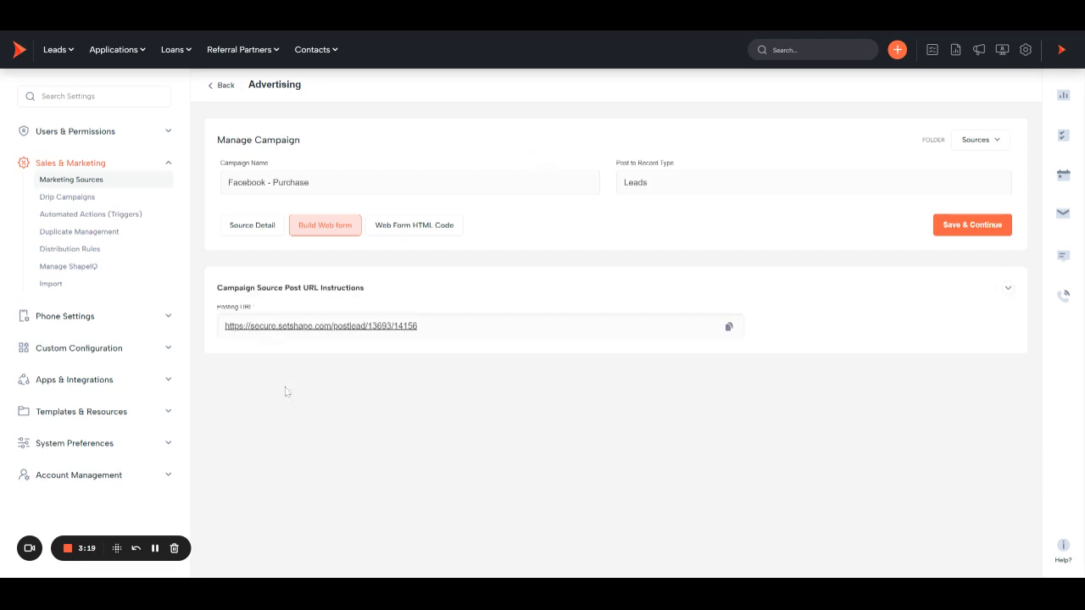
Step: Examine the generated web form HTML code, highlight the whole snippet, and return to the web form builder
{"action": "left_click", "coordinate": [383, 225]}
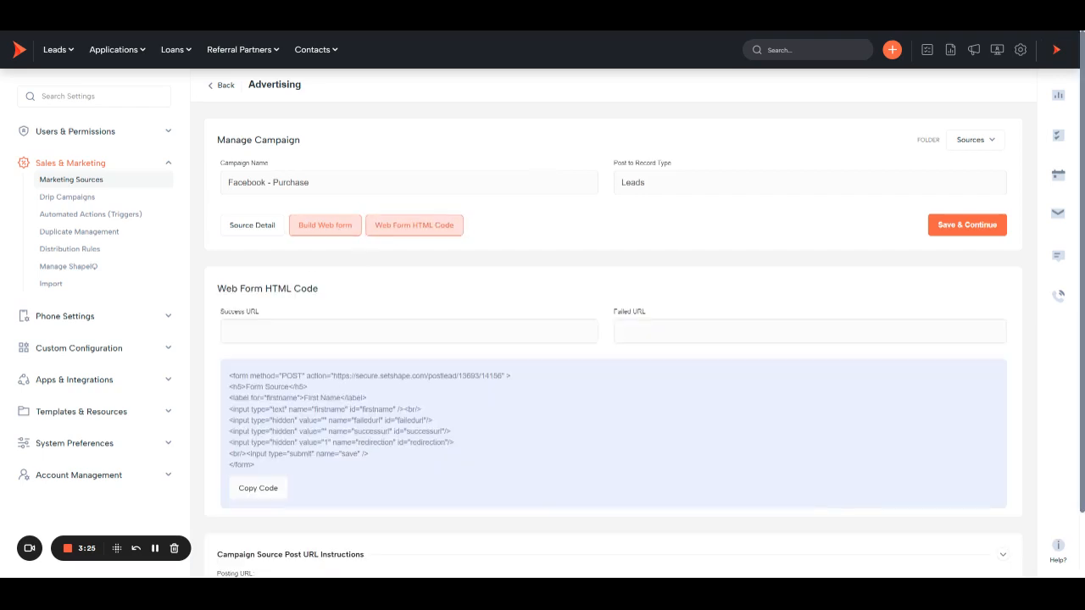
{"action": "scroll", "coordinate": [593, 381], "scroll_direction": "down", "scroll_amount": 2}
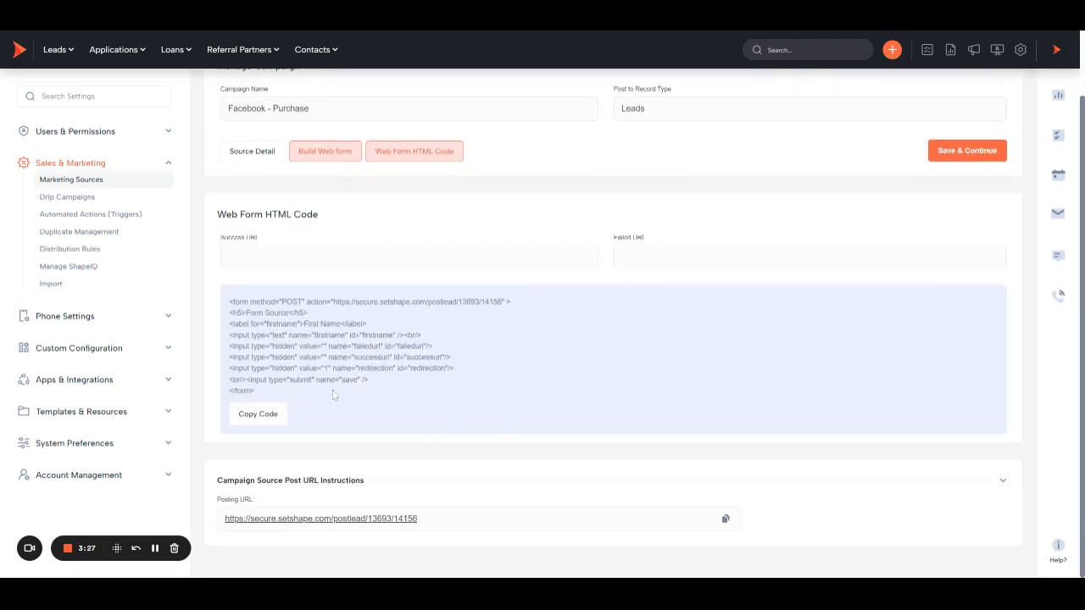
{"action": "left_click_drag", "start_coordinate": [256, 392], "coordinate": [229, 304]}
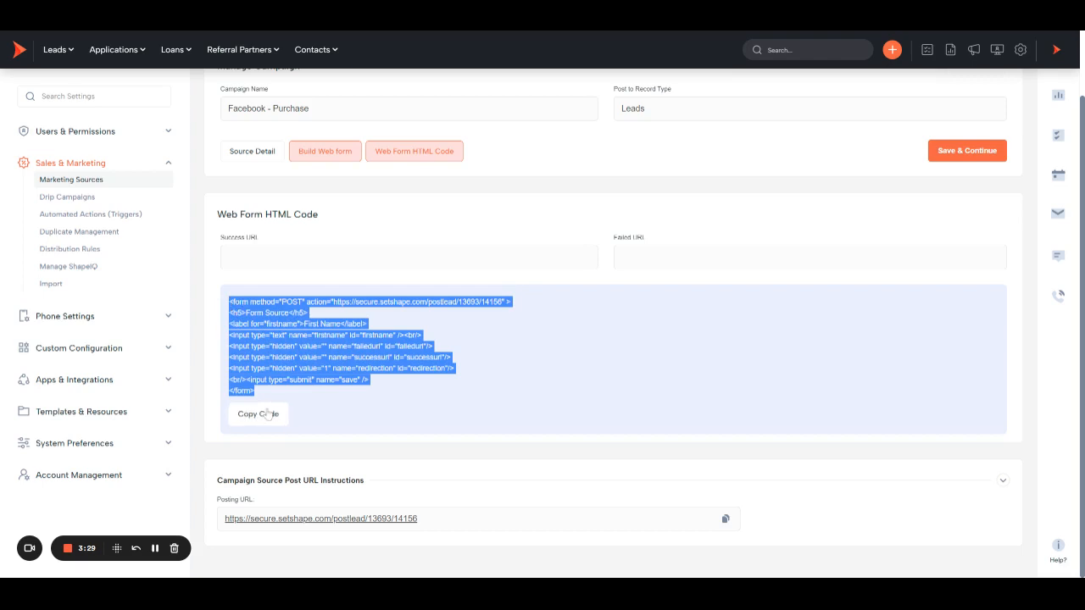
{"action": "left_click", "coordinate": [343, 158]}
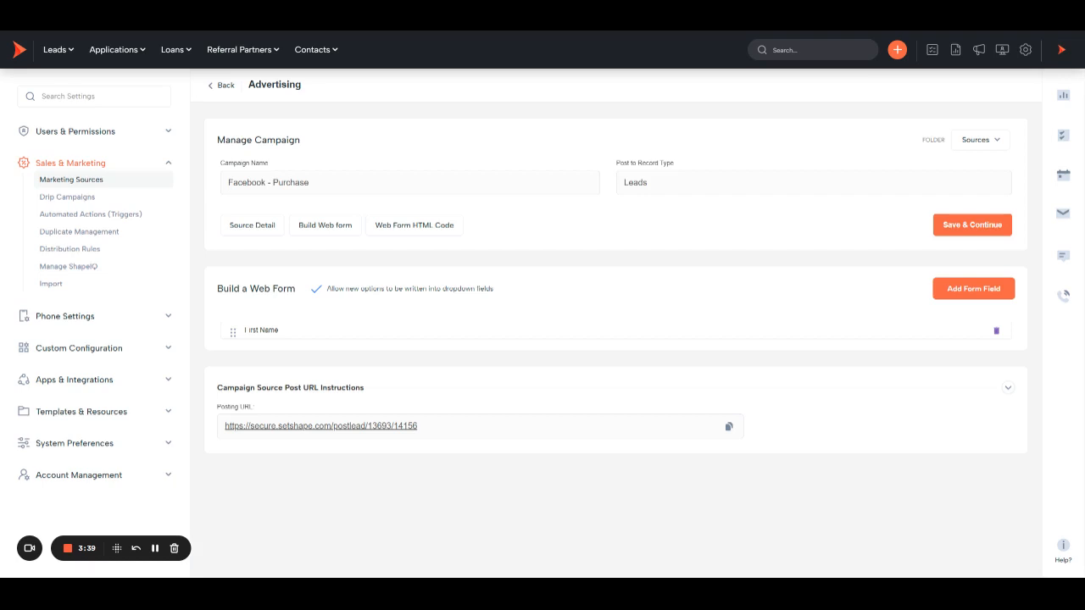
Step: Highlight the campaign's posting URL, expand the post URL instructions, and view the detailed lead provider posting instructions
{"action": "left_click_drag", "start_coordinate": [418, 425], "coordinate": [194, 433]}
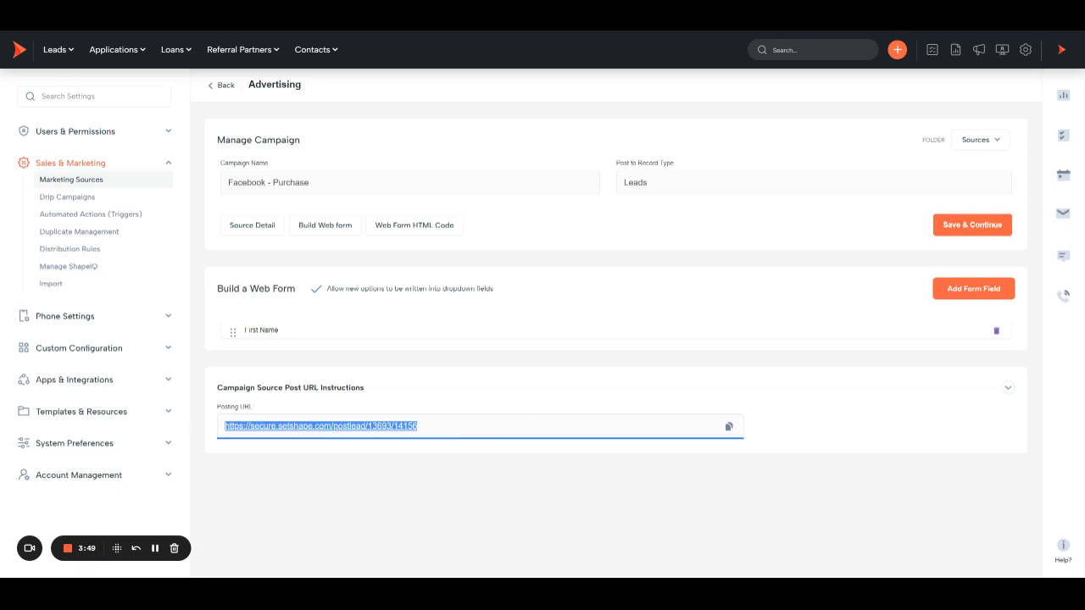
{"action": "left_click", "coordinate": [1006, 388]}
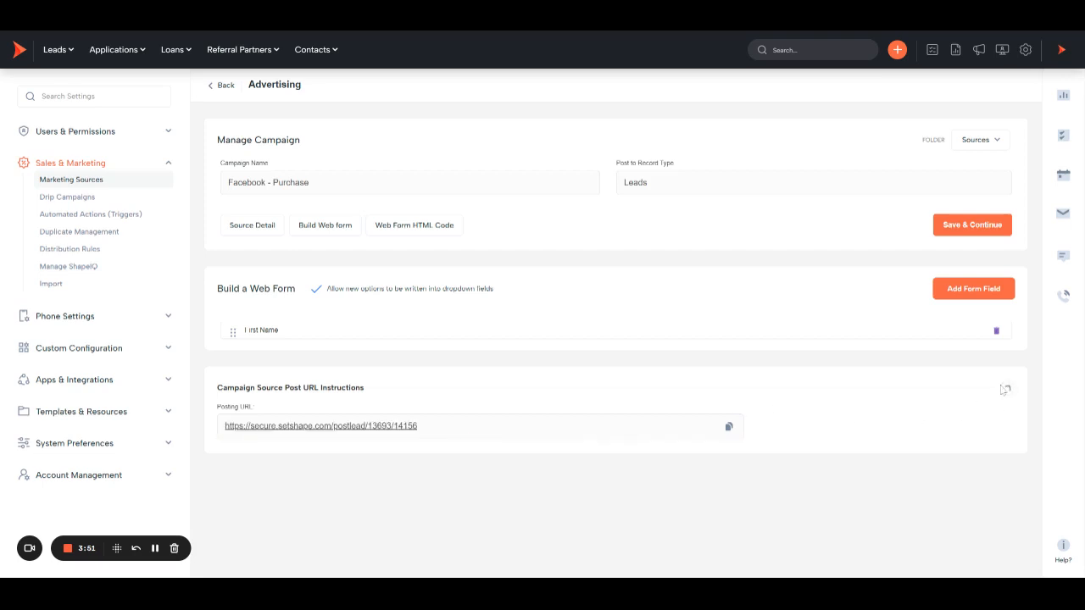
{"action": "left_click", "coordinate": [1007, 389]}
{"action": "scroll", "coordinate": [416, 435], "scroll_direction": "down", "scroll_amount": 2}
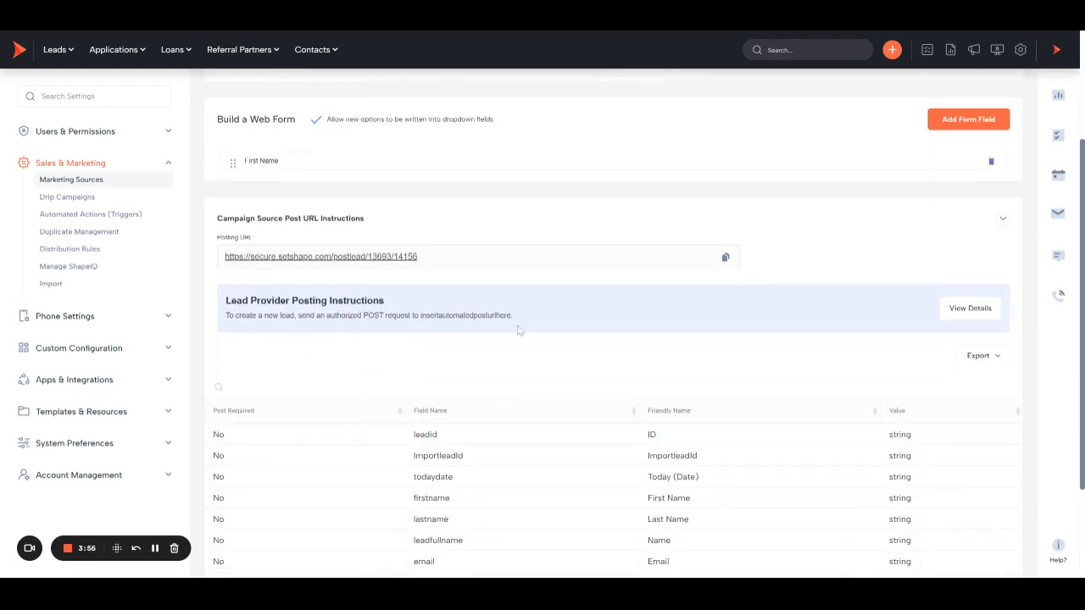
{"action": "left_click", "coordinate": [971, 311]}
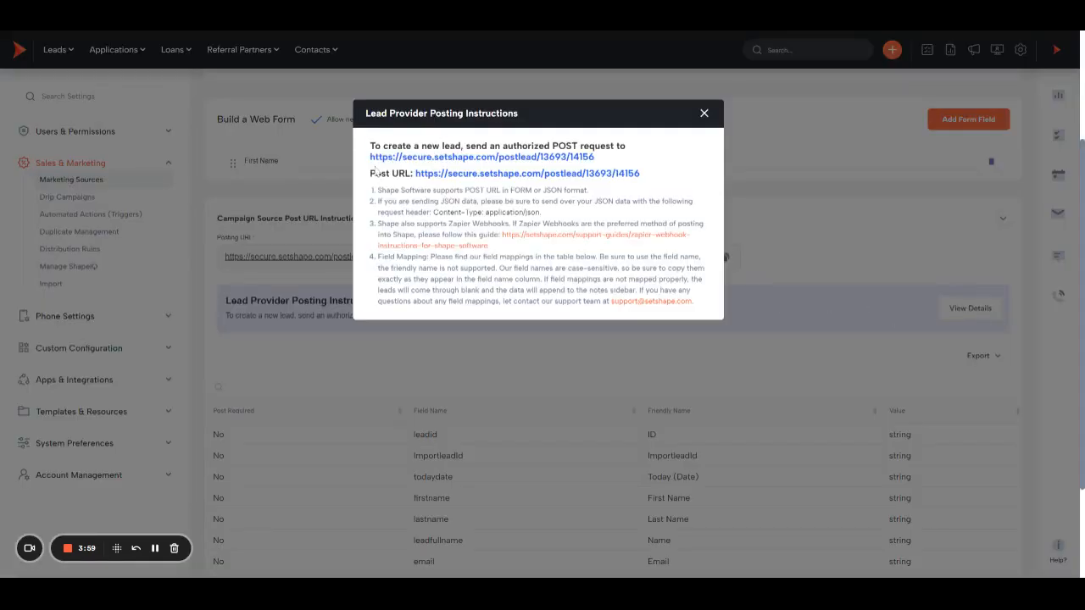
Step: Highlight the full text of the lead provider posting instructions and close them
{"action": "left_click_drag", "start_coordinate": [370, 146], "coordinate": [689, 310]}
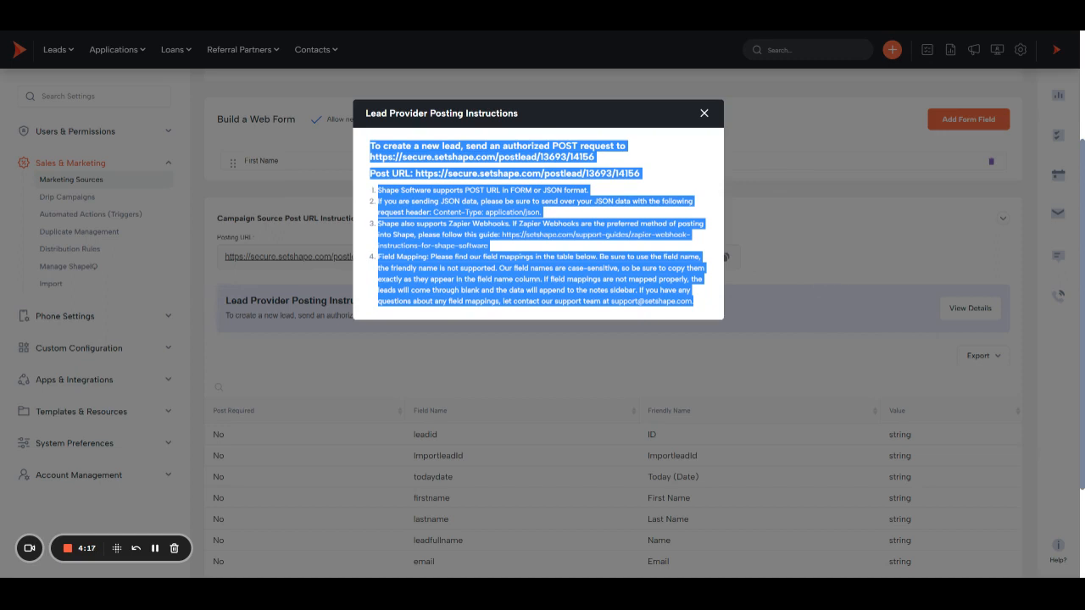
{"action": "left_click", "coordinate": [703, 115]}
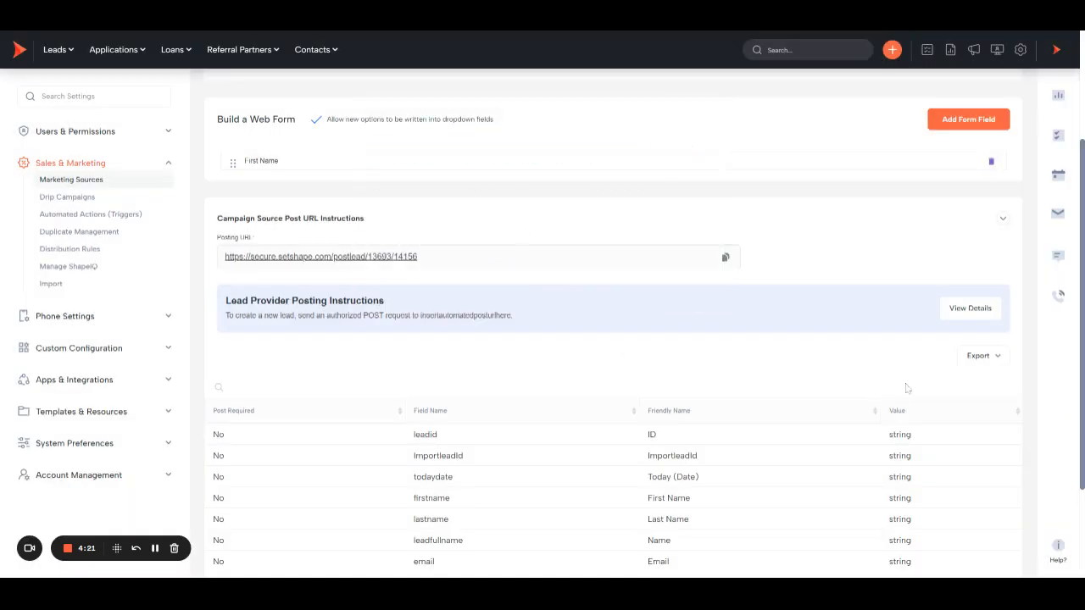
Step: Highlight the leadid field name in the field mapping table, and find and highlight LoanAmount by searching for "loan amount"
{"action": "scroll", "coordinate": [905, 388], "scroll_direction": "down", "scroll_amount": 1}
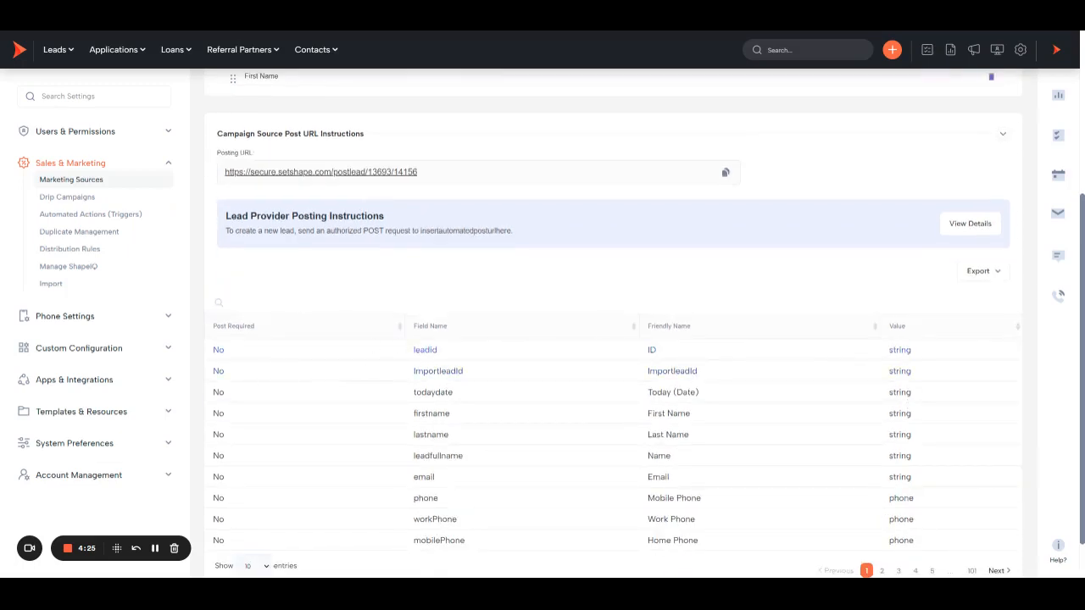
{"action": "left_click_drag", "start_coordinate": [413, 351], "coordinate": [439, 351]}
{"action": "left_click", "coordinate": [259, 303]}
{"action": "type", "text": "loan amo"}
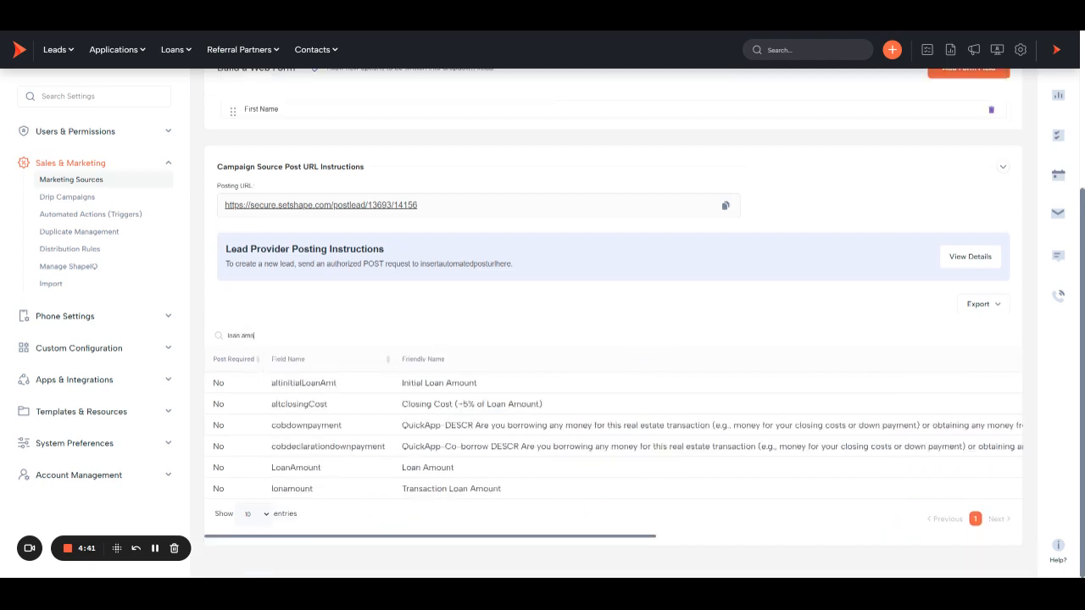
{"action": "type", "text": "uny"}
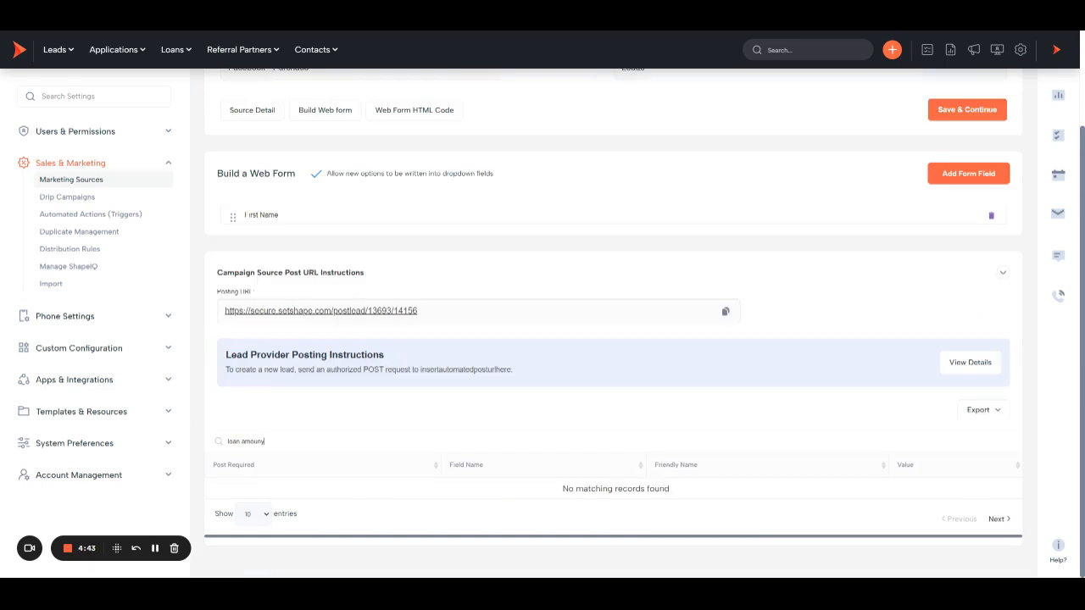
{"action": "key", "text": "BackSpace"}
{"action": "type", "text": "t"}
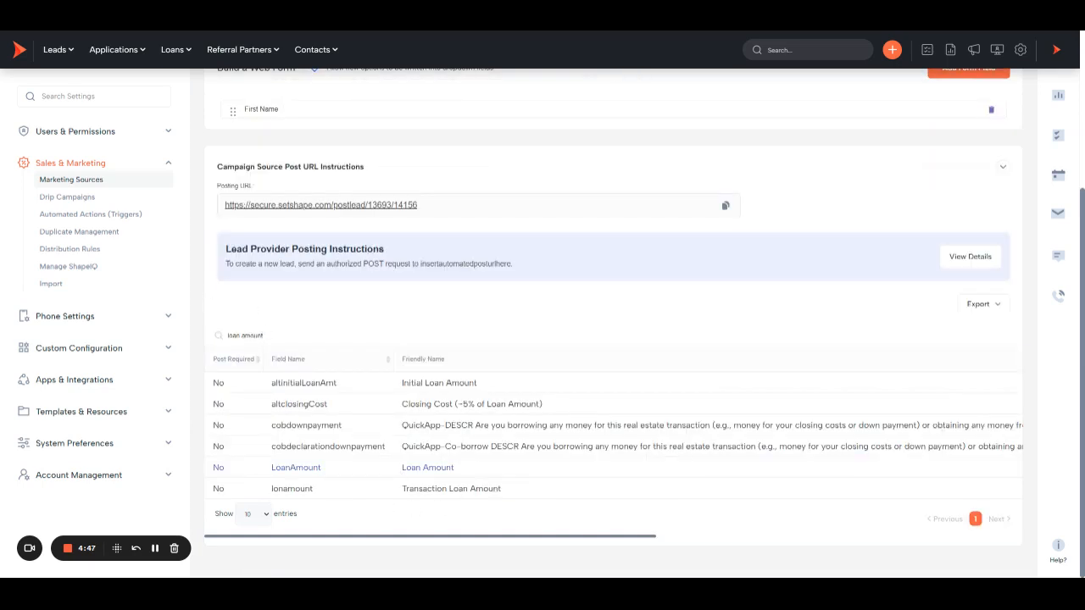
{"action": "double_click", "coordinate": [297, 468]}
Step: Clear the field search and export the complete field mapping table as CSV
{"action": "left_click_drag", "start_coordinate": [266, 335], "coordinate": [202, 342]}
{"action": "key", "text": "BackSpace"}
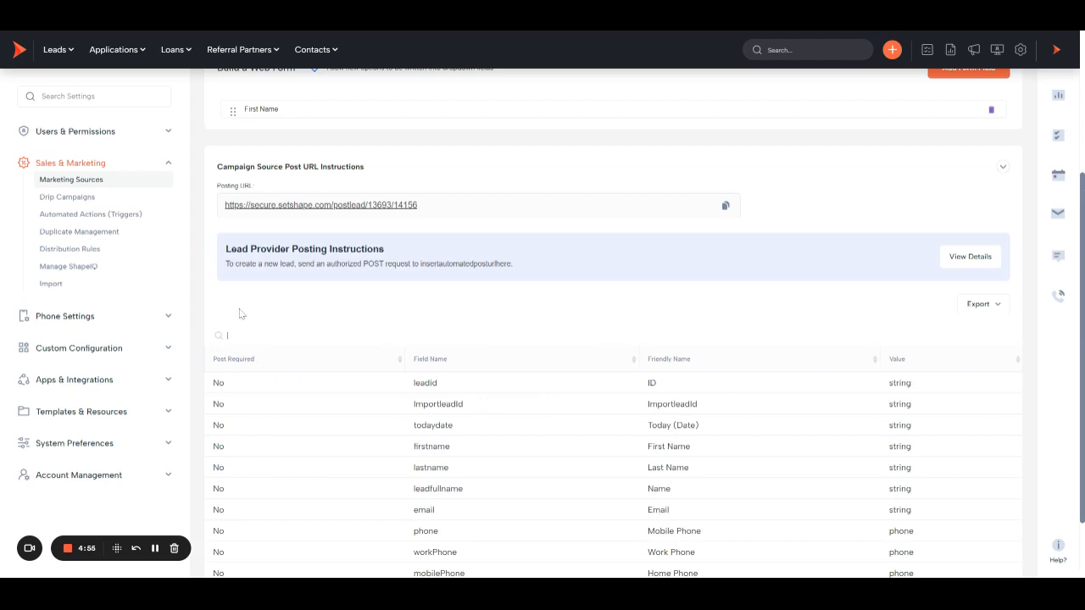
{"action": "left_click", "coordinate": [973, 305]}
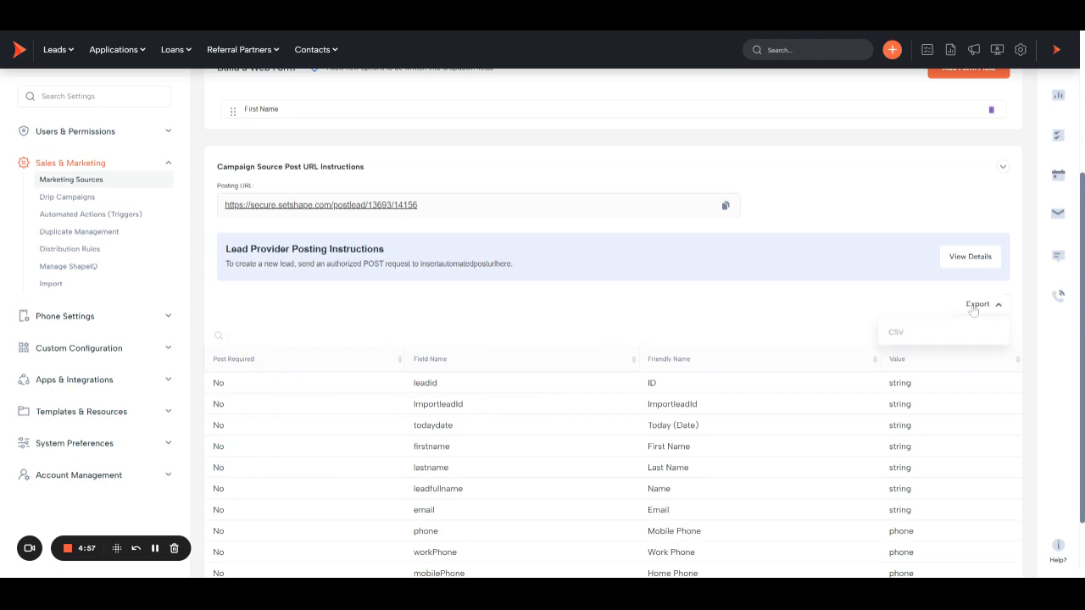
{"action": "left_click", "coordinate": [897, 336]}
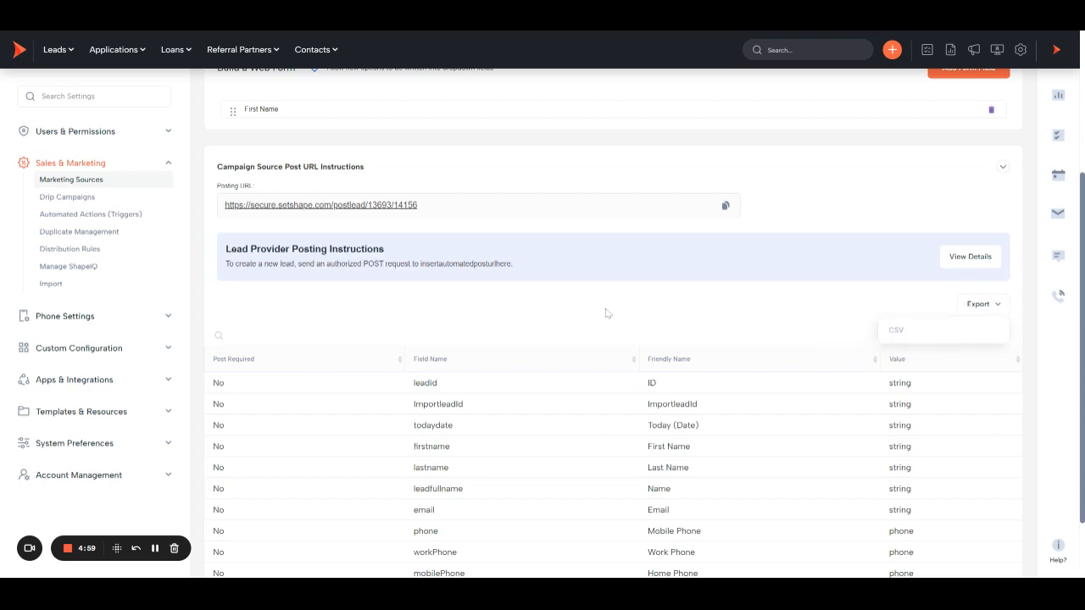